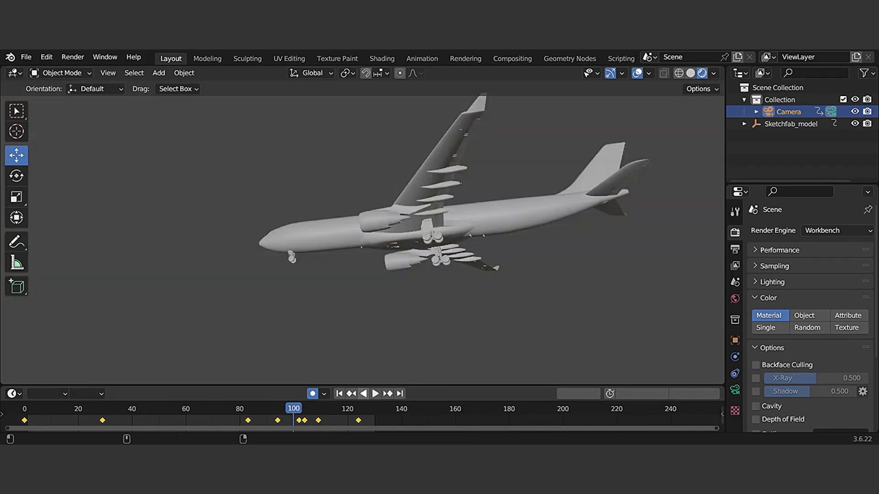
Step: Switch the airliner scene's render engine to Cycles, pausing playback during the change
{"action": "key", "text": "space"}
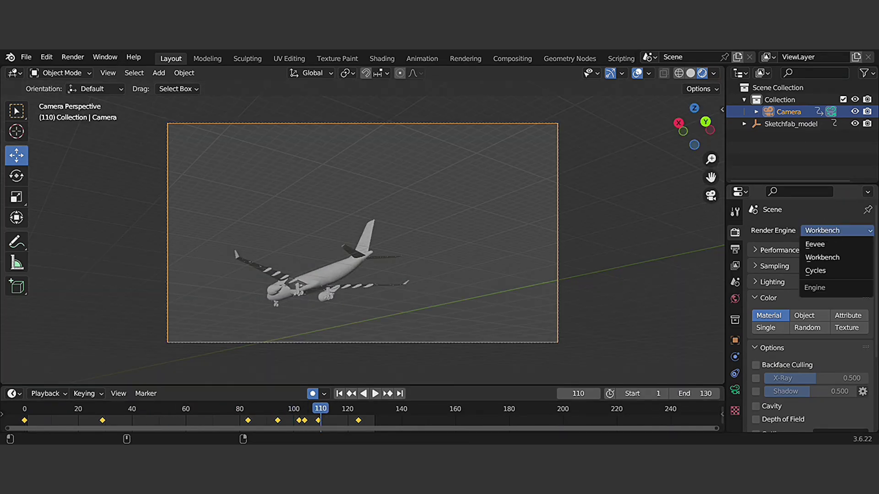
{"action": "left_click", "coordinate": [769, 268]}
{"action": "key", "text": "space"}
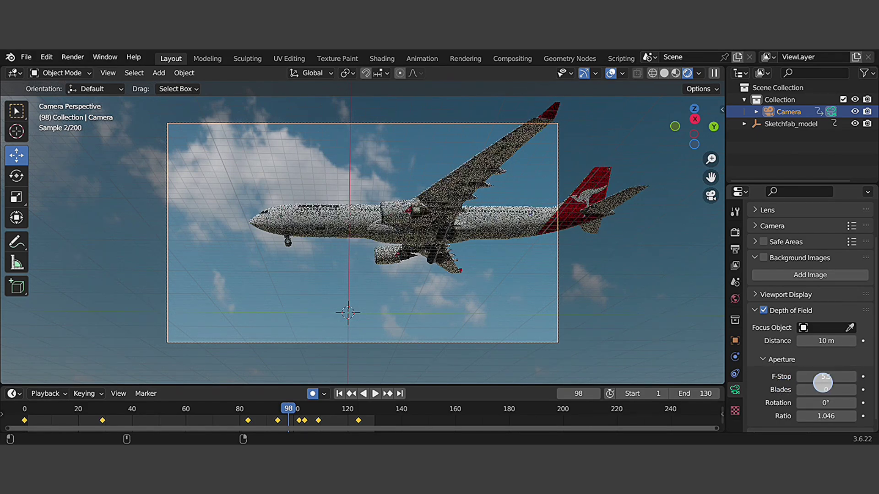
Step: Raise the depth-of-field F-Stop to 0.3 and check the Focus Object list
{"action": "left_click_drag", "start_coordinate": [823, 380], "coordinate": [779, 359]}
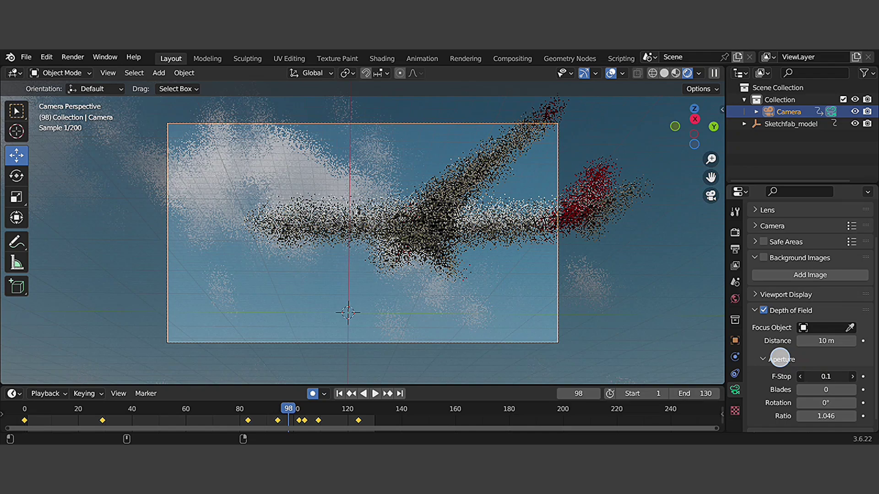
{"action": "left_click", "coordinate": [824, 328]}
{"action": "left_click", "coordinate": [804, 328]}
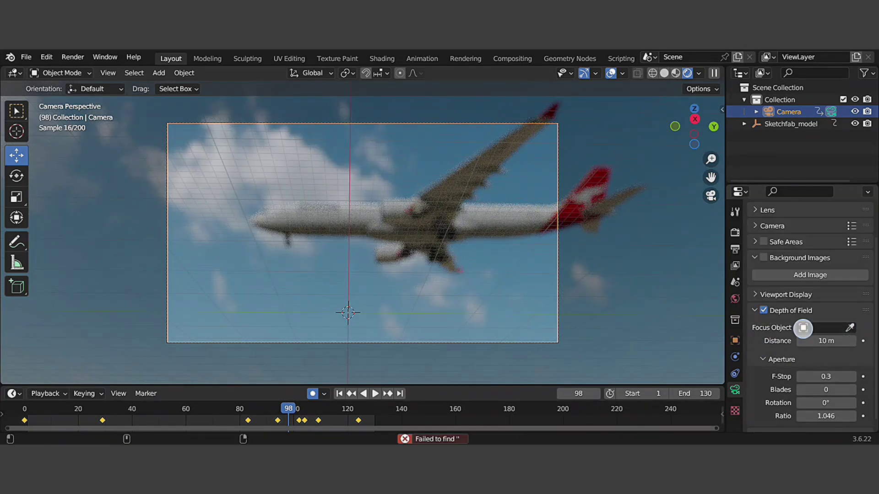
{"action": "left_click", "coordinate": [820, 328]}
{"action": "left_click", "coordinate": [803, 328]}
{"action": "left_click", "coordinate": [819, 328]}
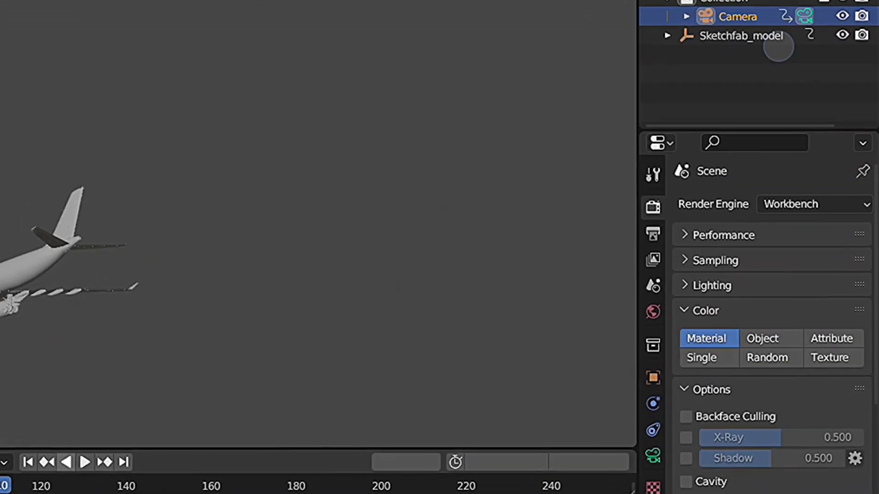
{"action": "left_click", "coordinate": [811, 222]}
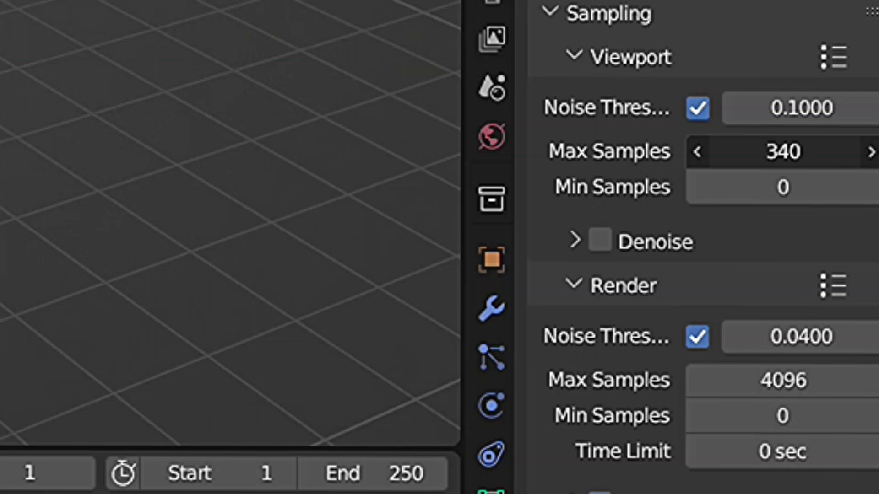
Step: Raise viewport Max Samples to 1024 and adjust the render Max Samples field
{"action": "left_click_drag", "start_coordinate": [782, 144], "coordinate": [861, 144]}
{"action": "left_click_drag", "start_coordinate": [778, 114], "coordinate": [870, 114]}
{"action": "left_click_drag", "start_coordinate": [778, 369], "coordinate": [718, 369]}
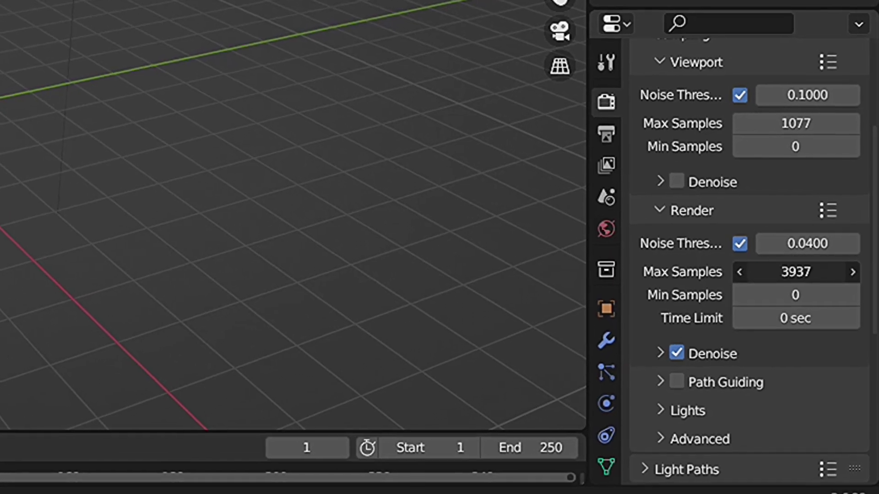
{"action": "left_click_drag", "start_coordinate": [794, 273], "coordinate": [760, 278]}
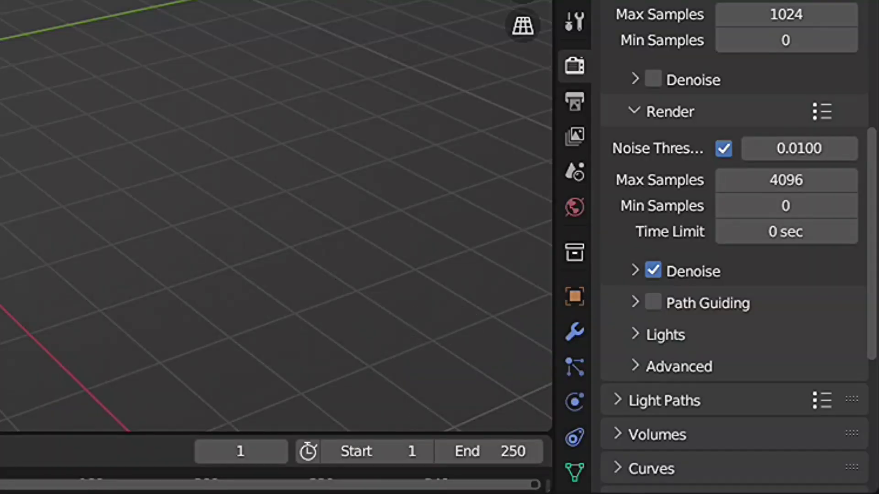
Step: Enter 0.04 as the Cycles render Noise Threshold
{"action": "double_click", "coordinate": [798, 148]}
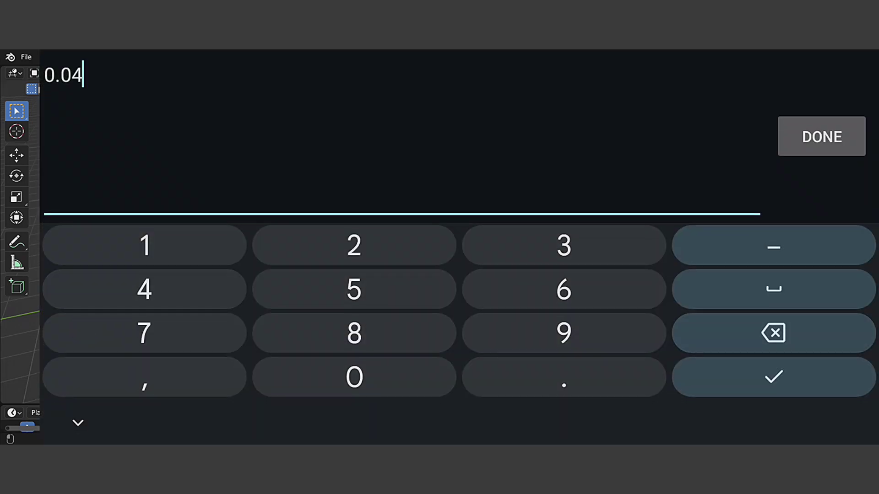
{"action": "type", "text": "0.04"}
{"action": "key", "text": "Return"}
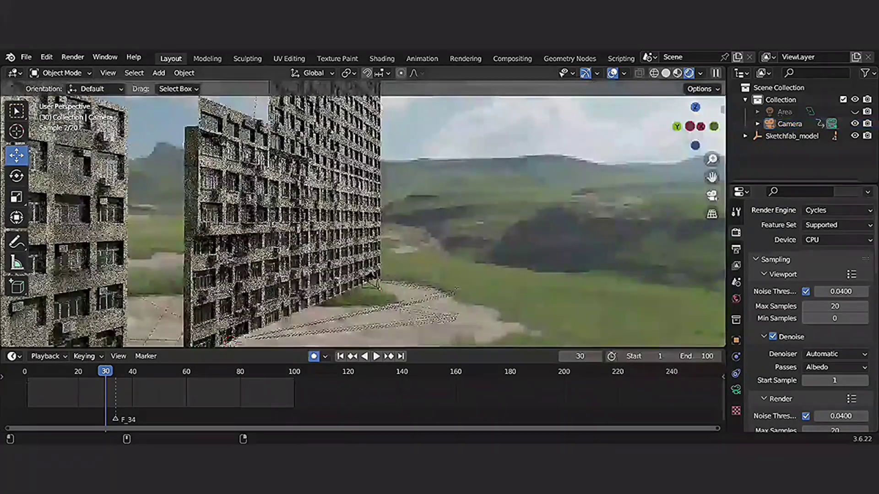
Step: Go back to the airliner scene's Render Properties with the panels collapsed
{"action": "left_click", "coordinate": [382, 58]}
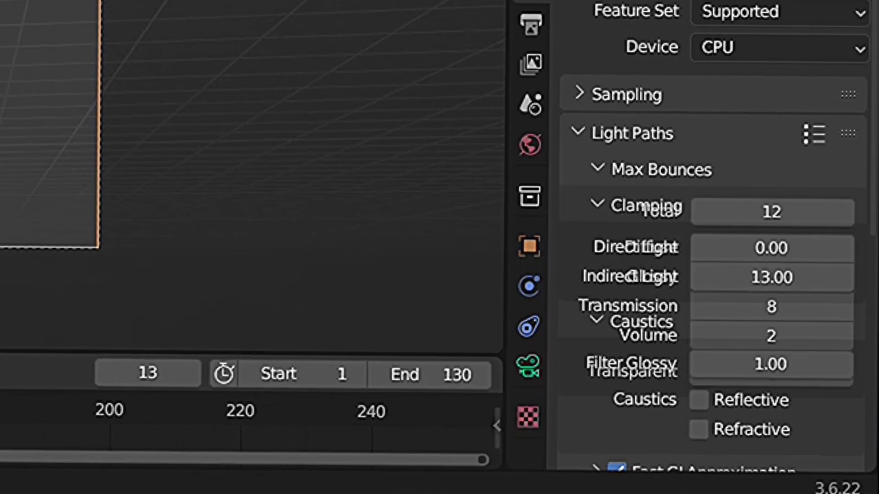
Step: Lower Max Bounces Total to 8 and reduce the Indirect Light clamping value
{"action": "mouse_move", "coordinate": [772, 212]}
{"action": "left_mouse_down"}
{"action": "mouse_move", "coordinate": [806, 212]}
{"action": "mouse_move", "coordinate": [760, 212]}
{"action": "left_mouse_up"}
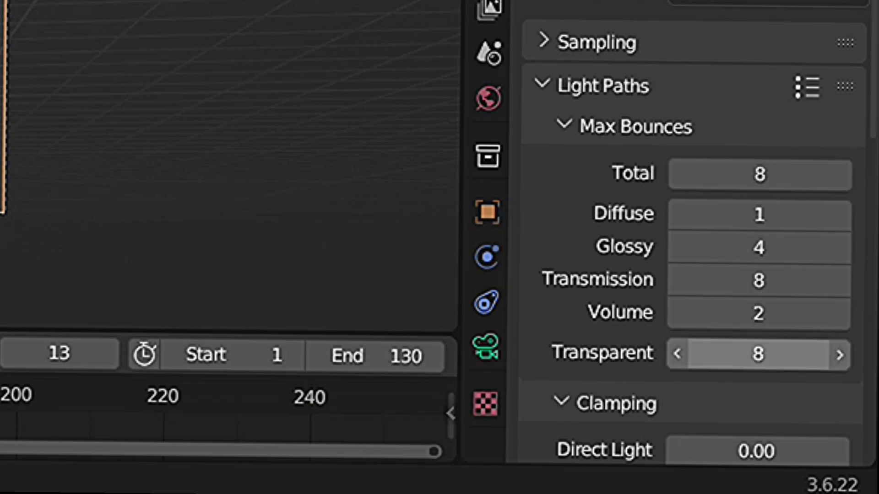
{"action": "scroll", "coordinate": [758, 354], "scroll_direction": "down", "scroll_amount": 8}
{"action": "left_click_drag", "start_coordinate": [760, 136], "coordinate": [751, 136]}
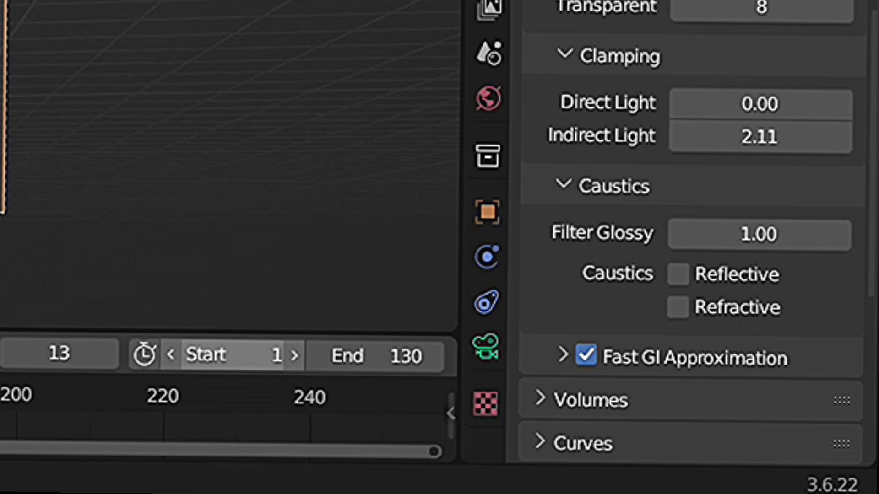
{"action": "scroll", "coordinate": [691, 238], "scroll_direction": "up", "scroll_amount": 5}
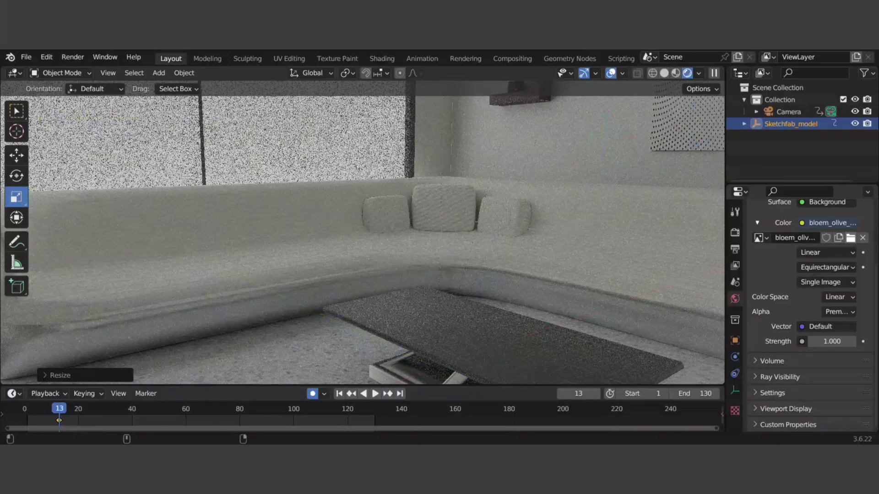
Step: Switch the viewport to solid shading and the render engine to Workbench
{"action": "middle_click_drag", "start_coordinate": [361, 229], "coordinate": [311, 231]}
{"action": "scroll", "coordinate": [362, 240], "scroll_direction": "up", "scroll_amount": 5}
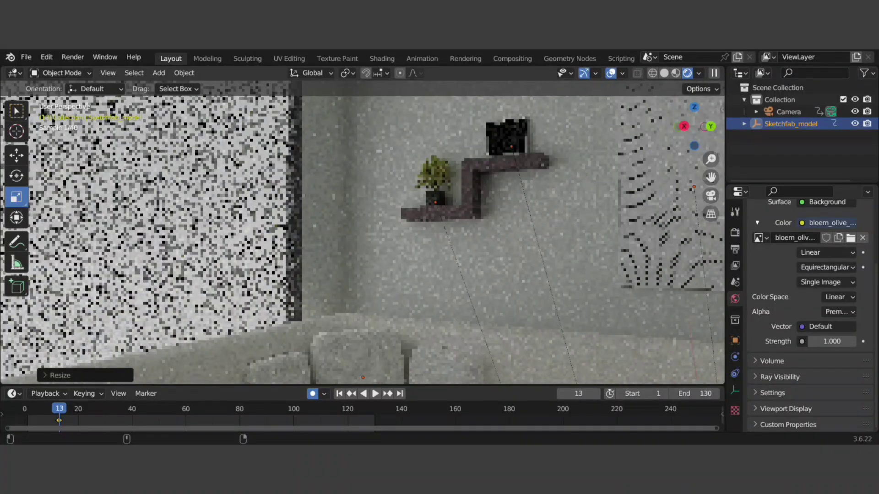
{"action": "left_click", "coordinate": [664, 74]}
{"action": "left_click", "coordinate": [734, 232]}
{"action": "left_click", "coordinate": [838, 230]}
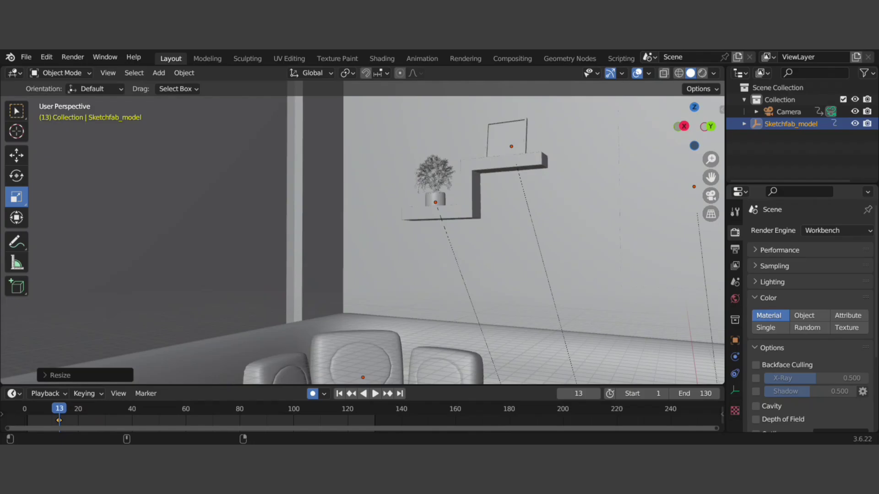
Step: Look through the scene camera and bring up the View Layer settings
{"action": "scroll", "coordinate": [503, 241], "scroll_direction": "down", "scroll_amount": 3}
{"action": "middle_click_drag", "start_coordinate": [504, 240], "coordinate": [481, 220]}
{"action": "key", "text": "KP_0"}
{"action": "left_click", "coordinate": [735, 265]}
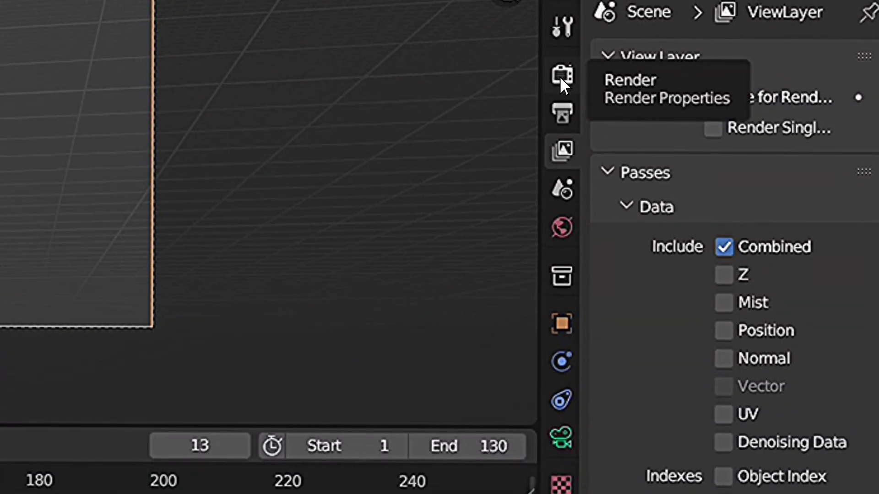
Step: Show the Render Properties with Light Paths expanded, scrolled down to Caustics
{"action": "left_click", "coordinate": [562, 75]}
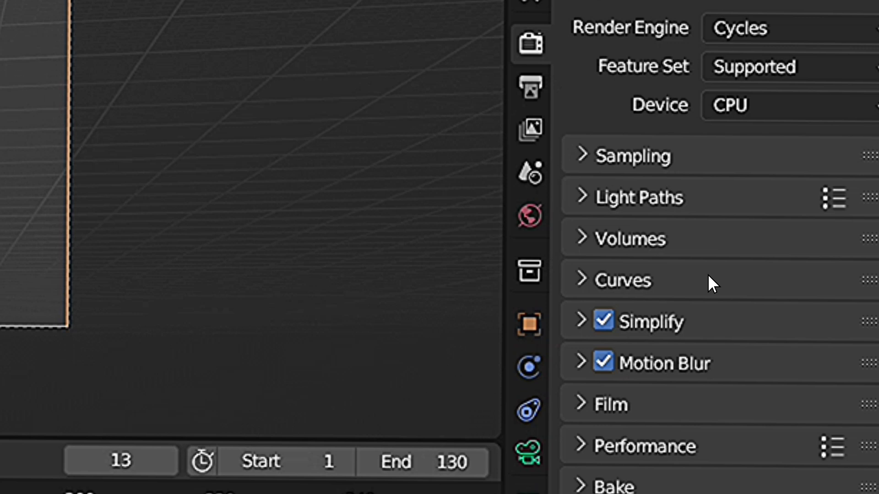
{"action": "left_click", "coordinate": [714, 197]}
{"action": "scroll", "coordinate": [860, 426], "scroll_direction": "down", "scroll_amount": 8}
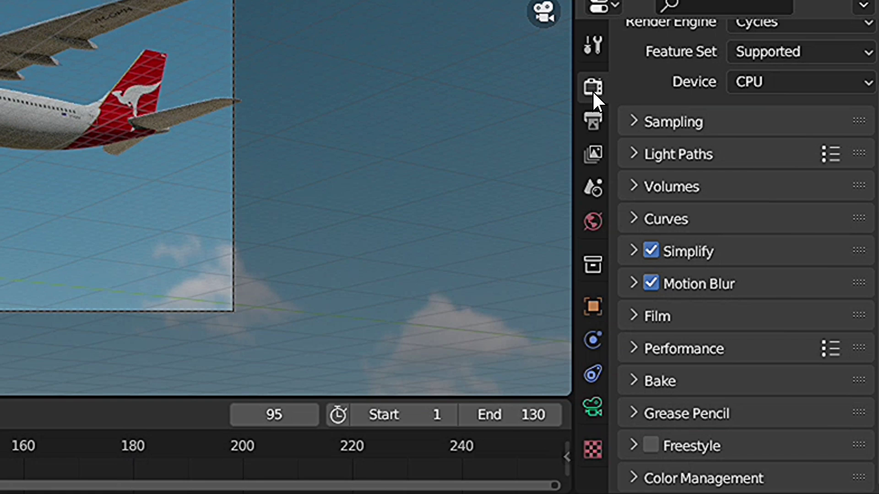
Step: Expand the Performance panel and scroll through its Memory and Final Render options
{"action": "left_click", "coordinate": [649, 347]}
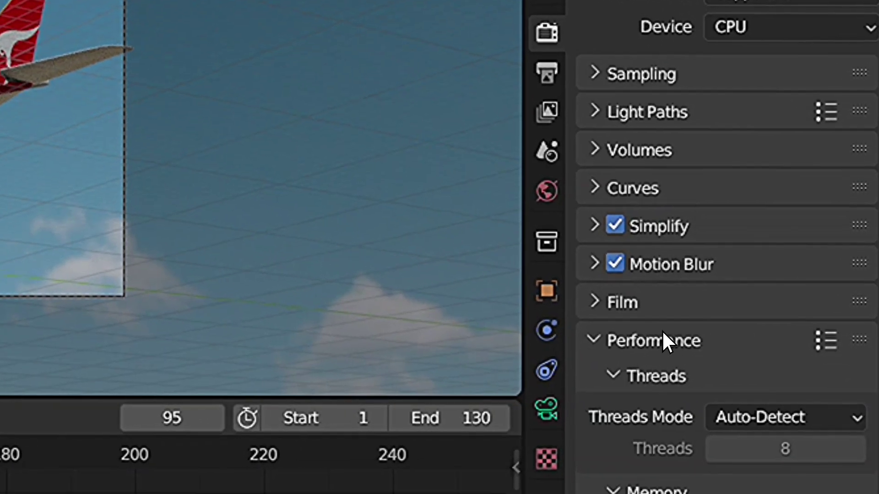
{"action": "scroll", "coordinate": [666, 320], "scroll_direction": "down", "scroll_amount": 10}
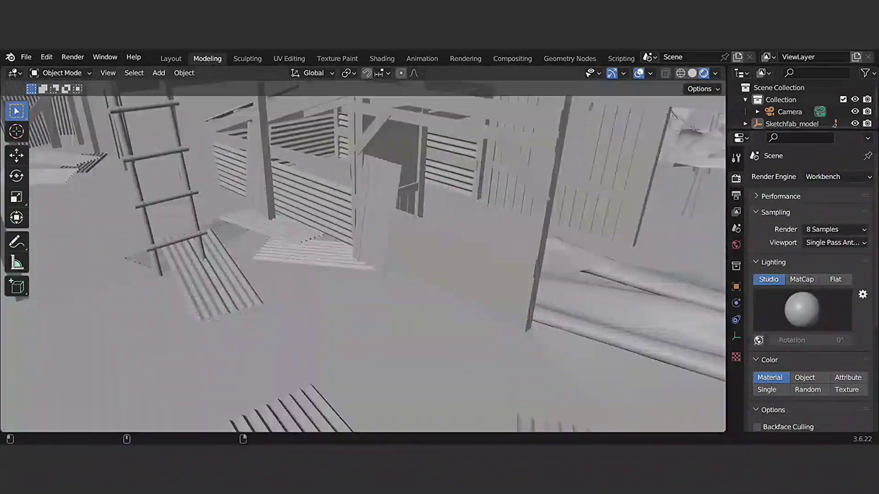
Step: Expand Simplify and choose 2048 for both the Viewport and Render Texture Limits
{"action": "left_click_drag", "start_coordinate": [695, 127], "coordinate": [631, 187]}
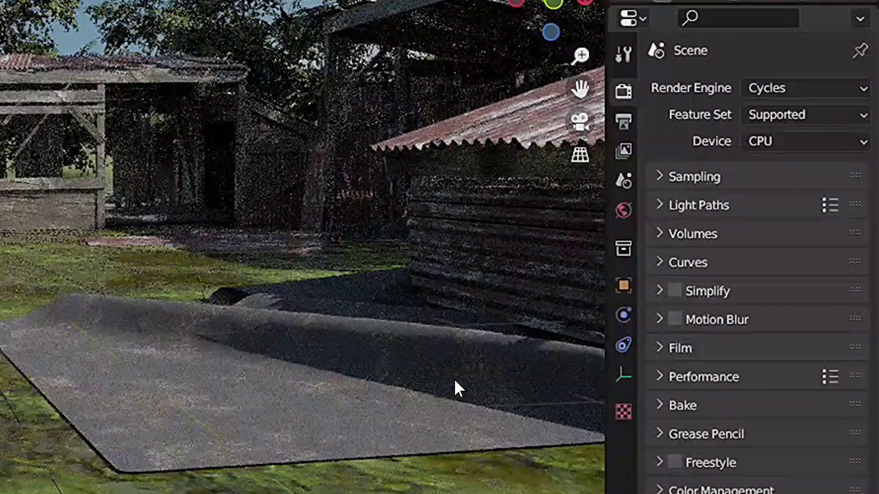
{"action": "left_click", "coordinate": [659, 290]}
{"action": "left_click", "coordinate": [801, 396]}
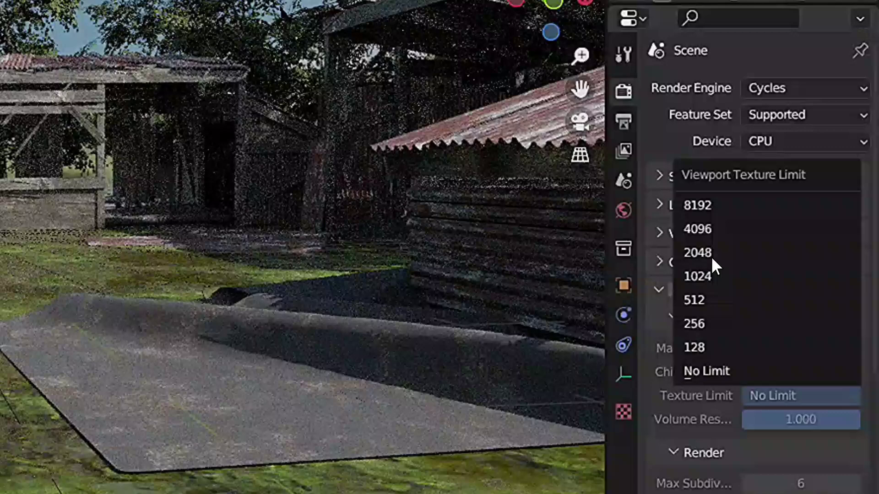
{"action": "key", "text": "Return"}
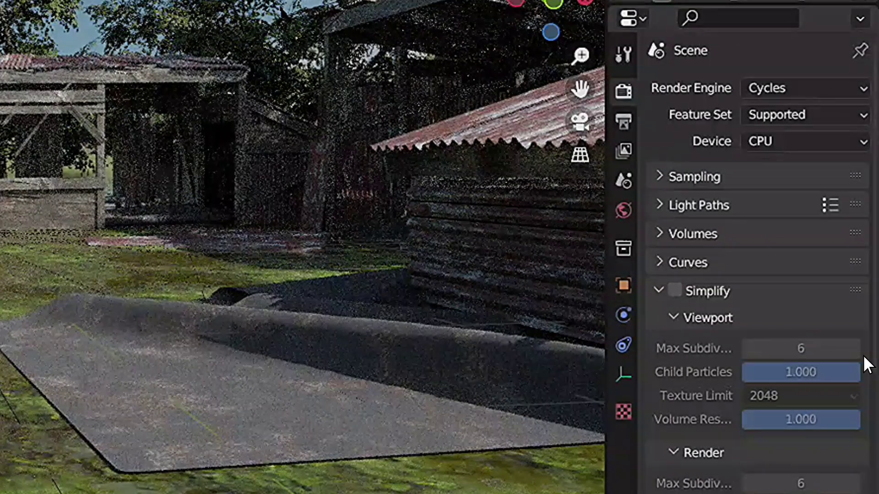
{"action": "scroll", "coordinate": [867, 365], "scroll_direction": "down", "scroll_amount": 5}
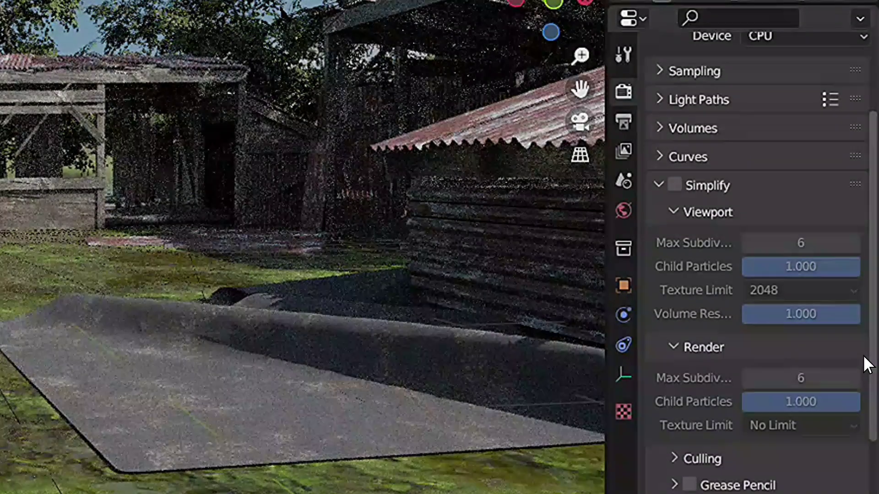
{"action": "left_click", "coordinate": [797, 405]}
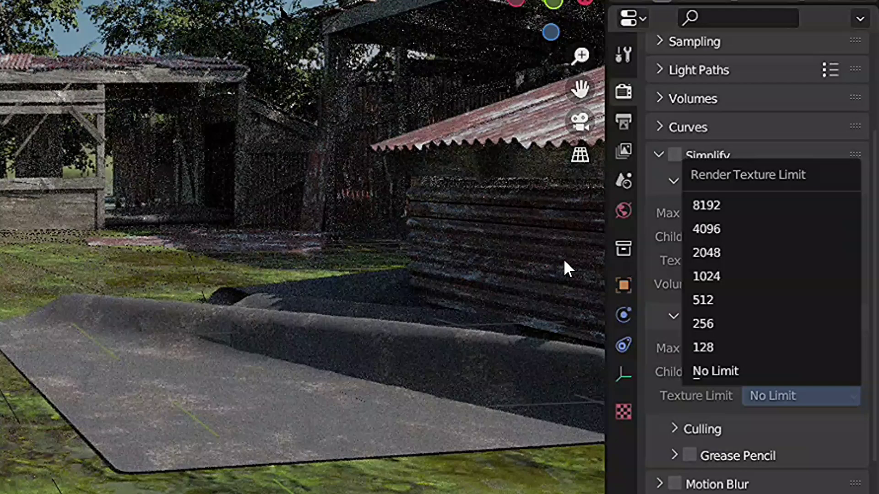
{"action": "key", "text": "Return"}
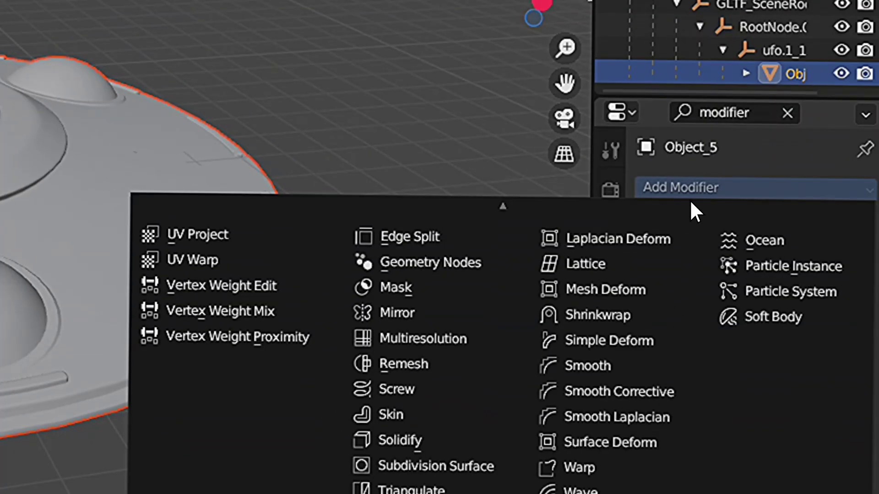
Step: Give the UFO's Object_5 mesh a Decimate modifier, left at Collapse ratio 1.0000 with 16110 faces
{"action": "key", "text": "Escape"}
{"action": "key", "text": "shift+a"}
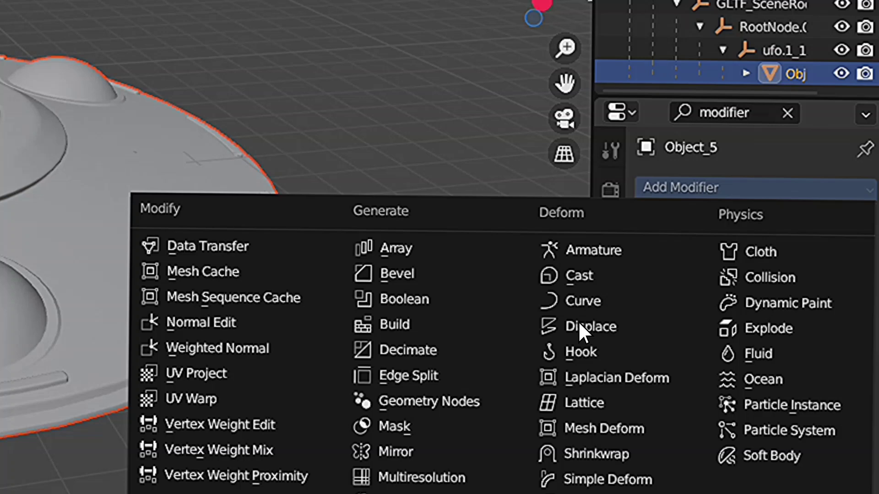
{"action": "key", "text": "d"}
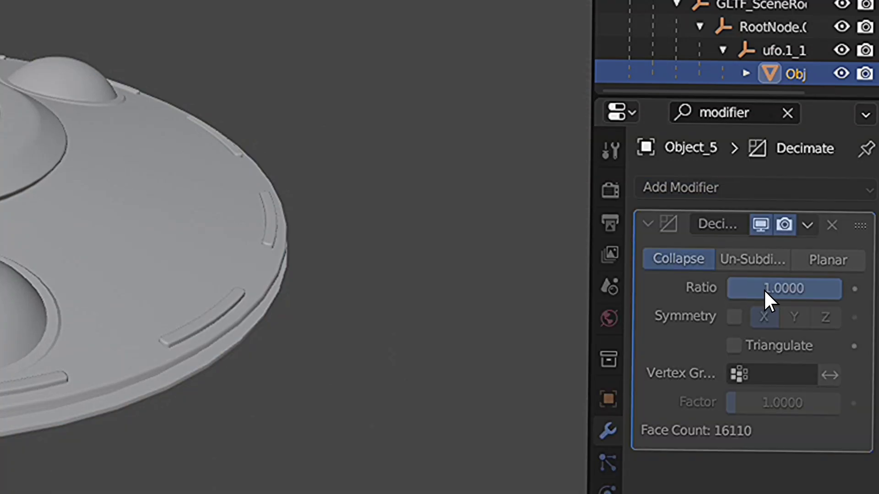